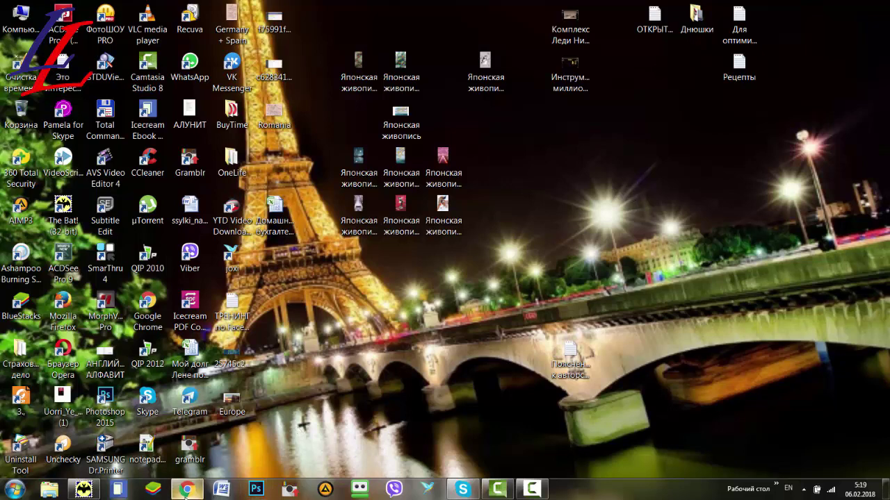
- Switch to Chrome, open Google Drive and create a new Google Sheets spreadsheet
mouse_move(183, 492)
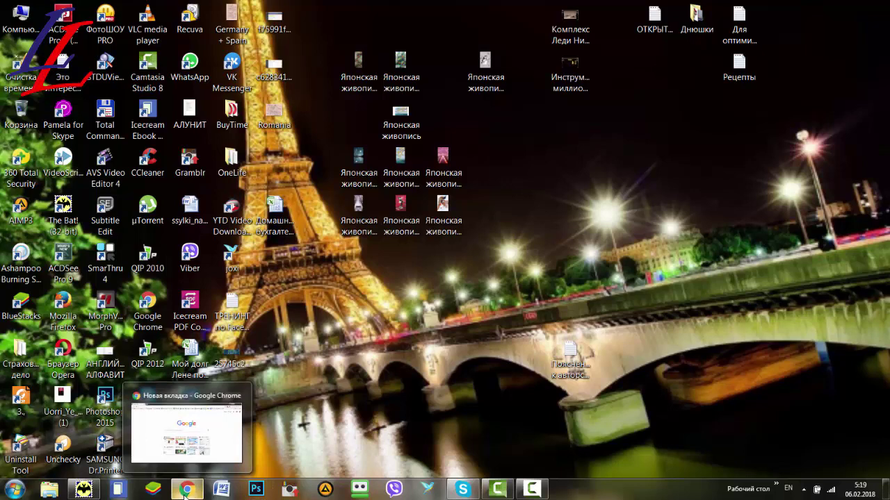
left_click(184, 492)
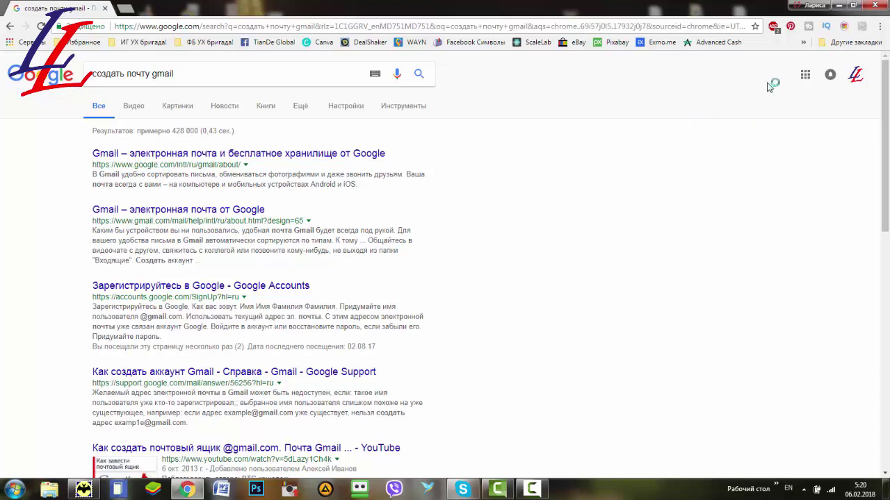
left_click(805, 79)
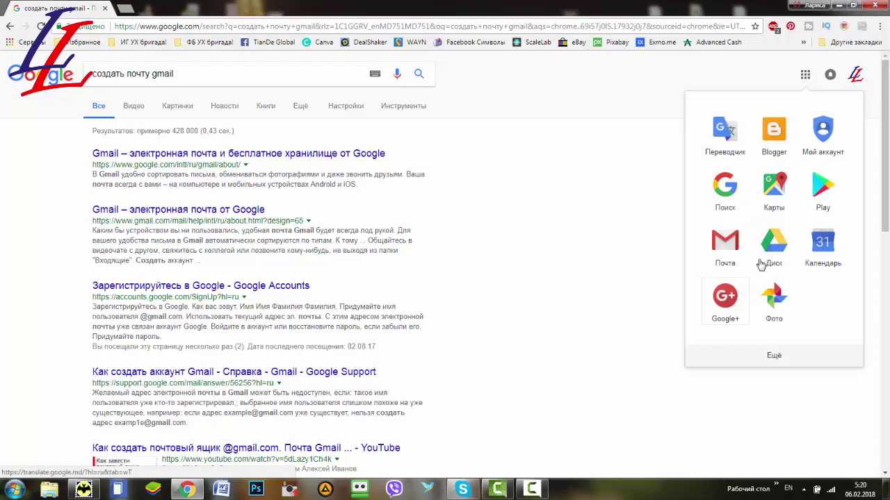
left_click(773, 243)
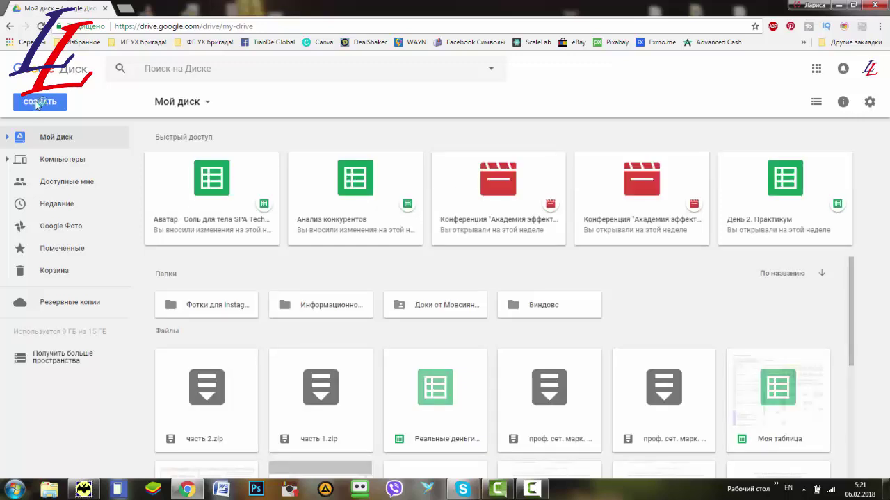
left_click(39, 103)
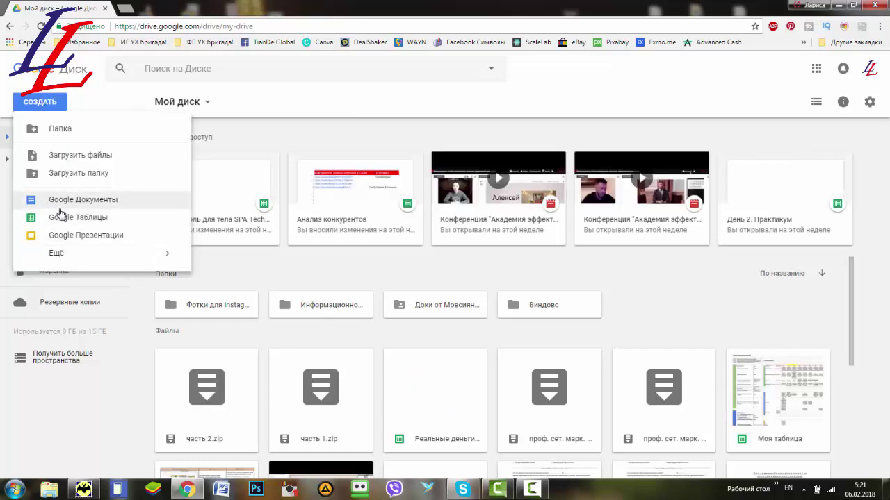
left_click(59, 220)
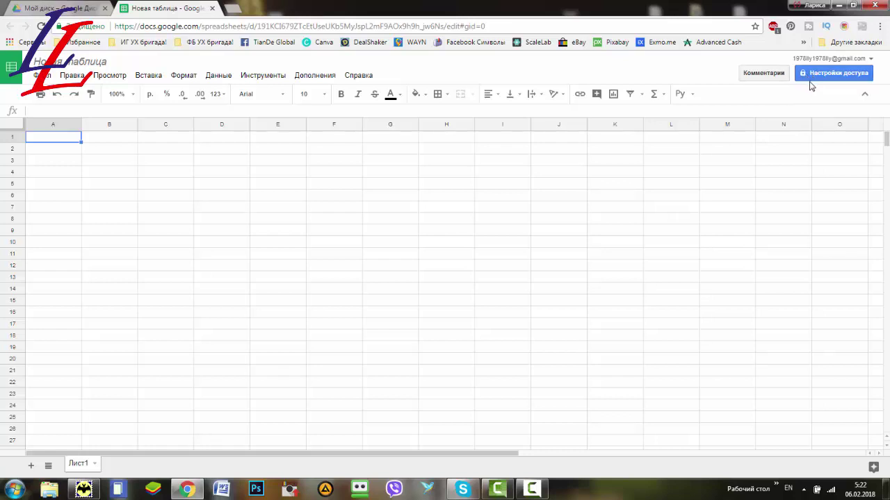
- Name the spreadsheet "Таблица к уроку" and turn on link sharing with view access for anyone with the link
left_click(817, 78)
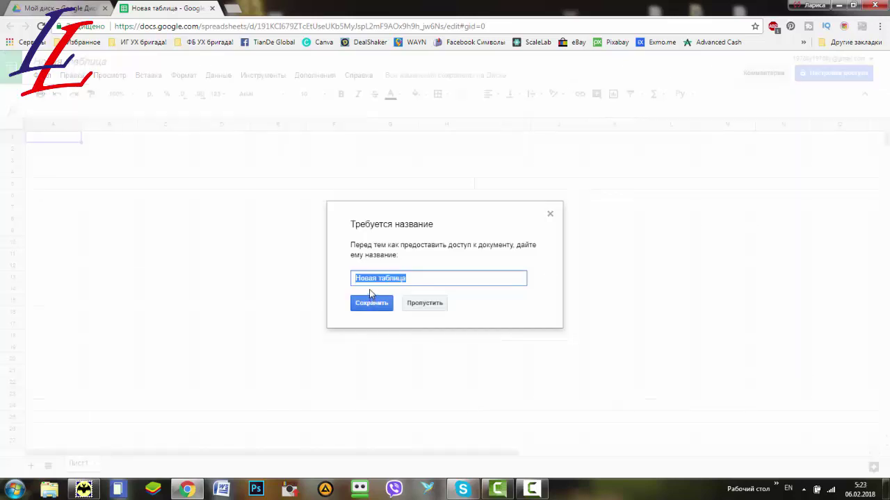
key("alt+shift")
type("Таблица к уроку")
left_click(370, 304)
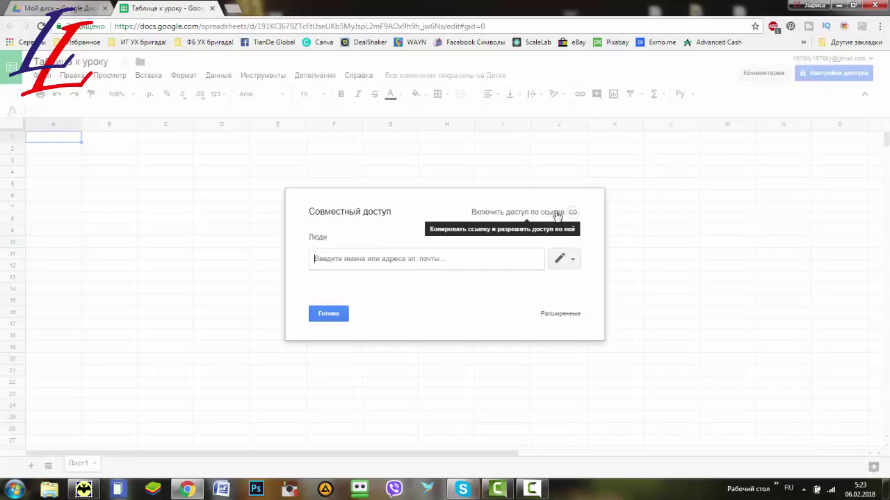
left_click(557, 217)
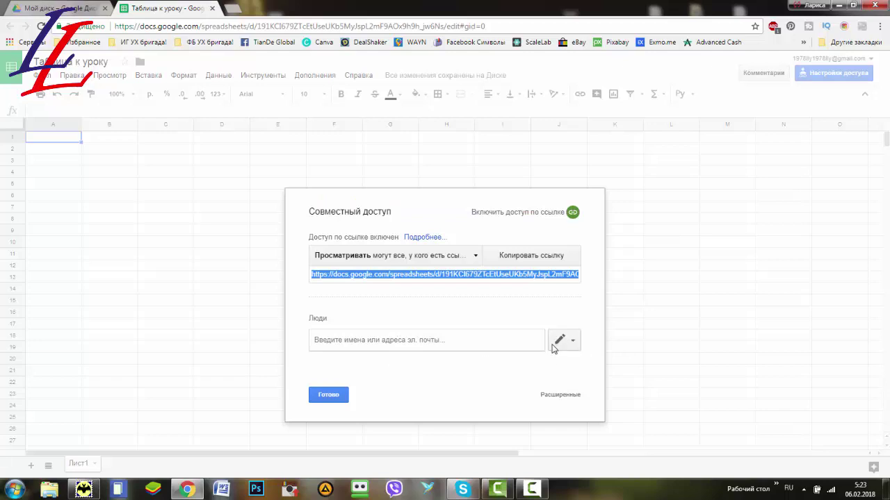
left_click(327, 397)
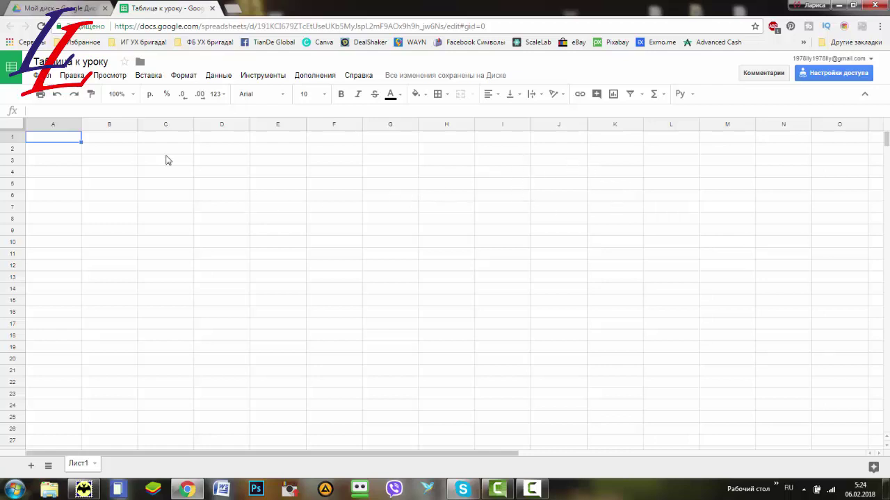
left_click(62, 151)
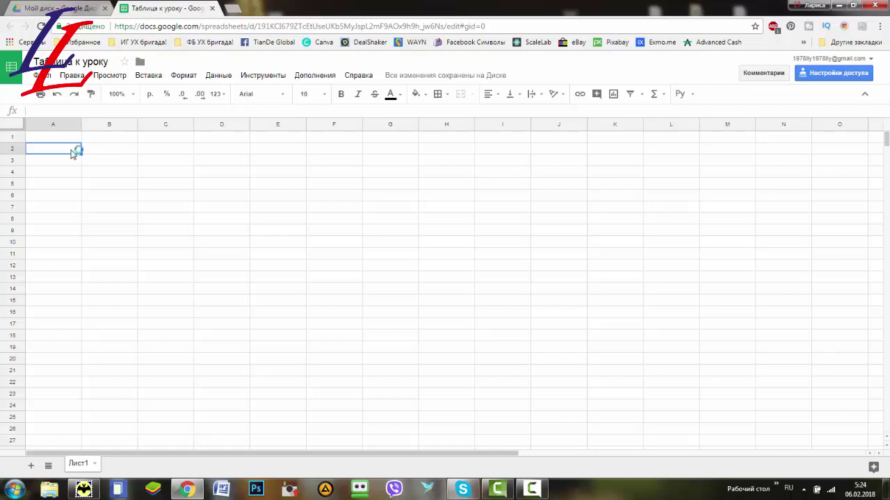
type("646464646464")
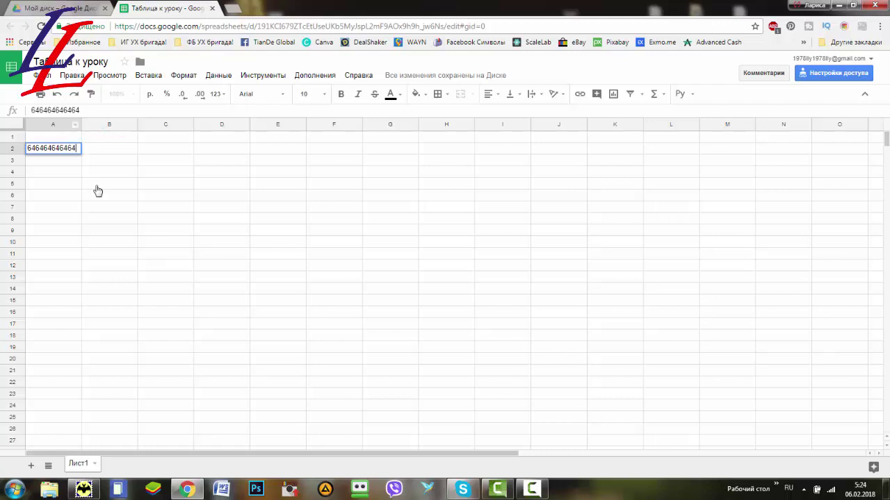
type("64")
left_click(277, 241)
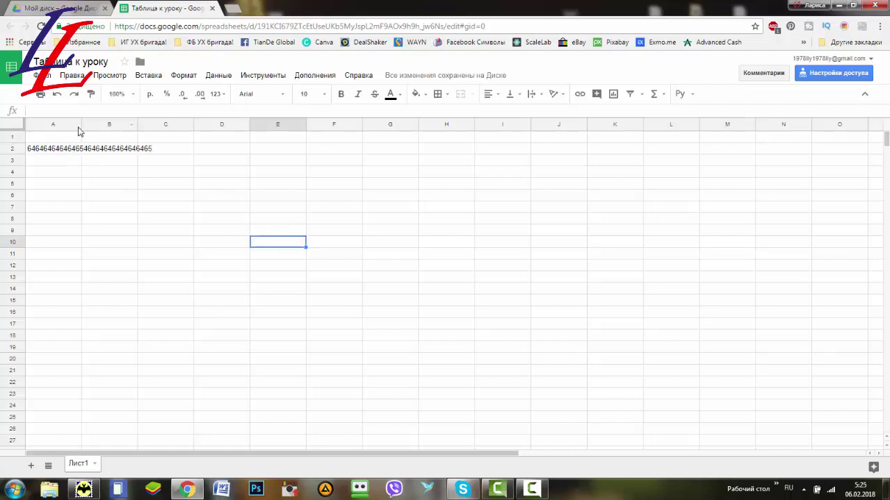
double_click(81, 126)
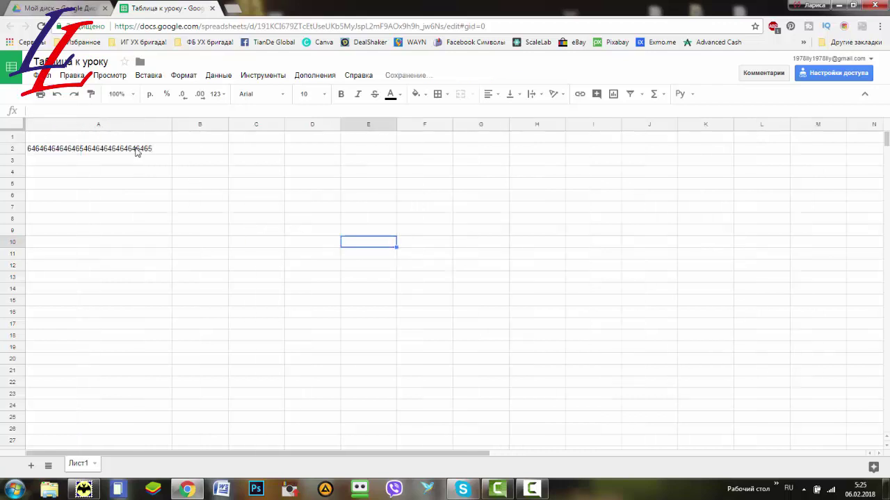
- Turn on text wrapping for cell A2 and narrow column A so its content breaks onto two lines
left_click(136, 152)
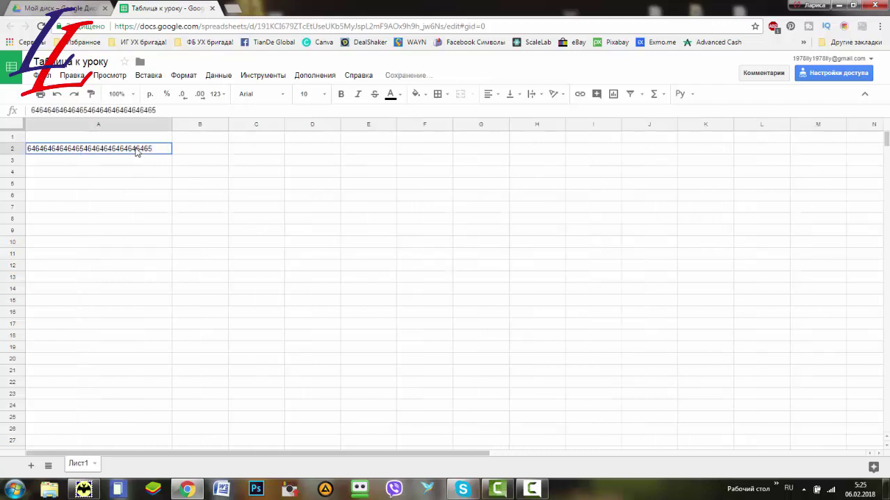
left_click(532, 94)
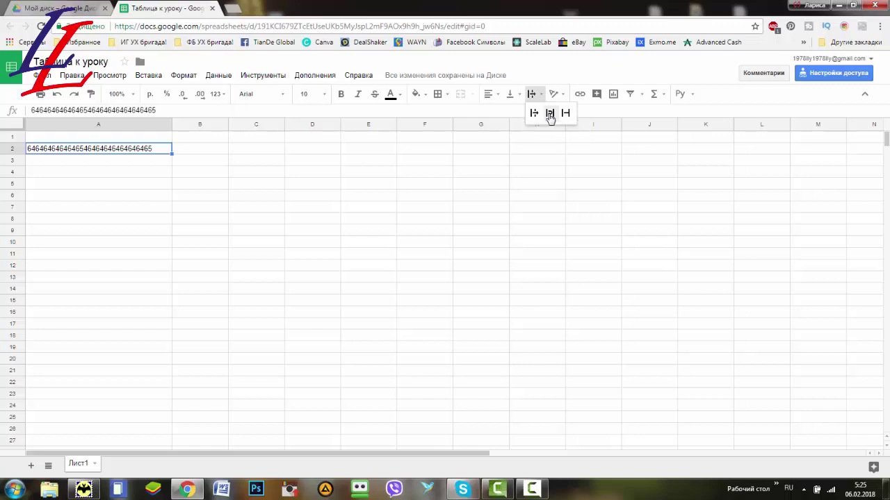
left_click(549, 113)
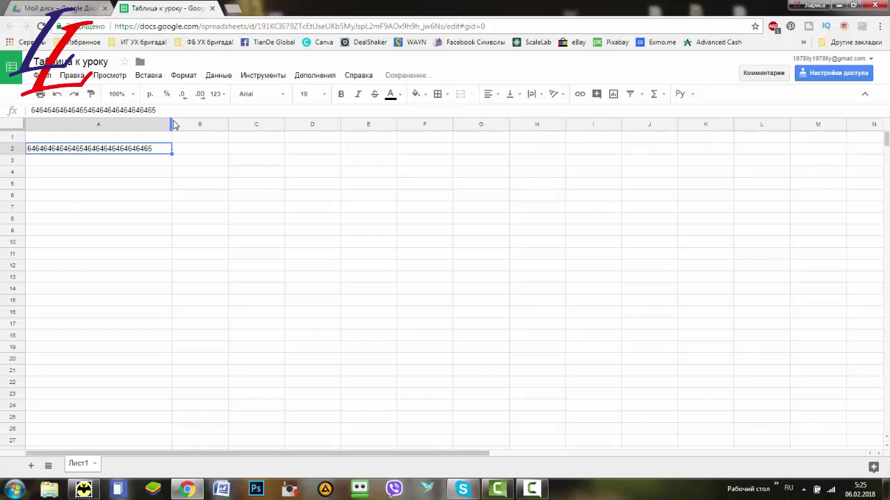
left_click_drag(171, 119, 104, 118)
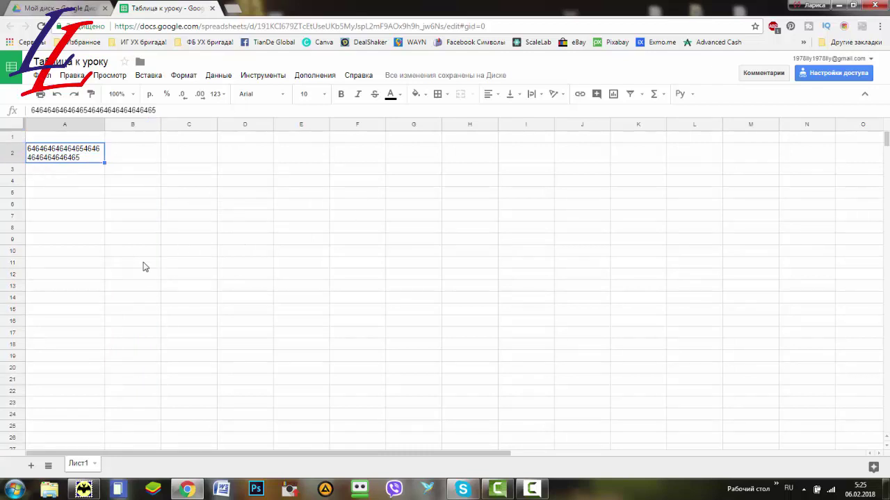
- Increase row 2's height to several lines and set middle vertical alignment for the whole sheet
left_click_drag(7, 161, 8, 217)
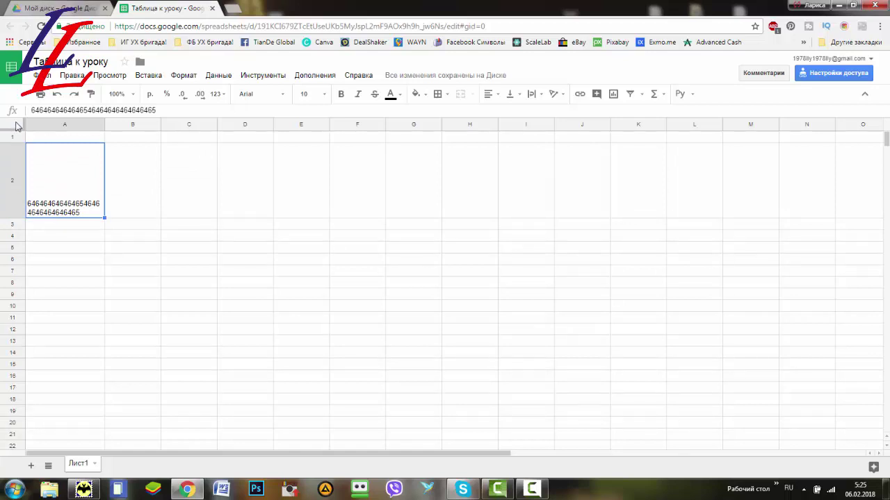
left_click(17, 126)
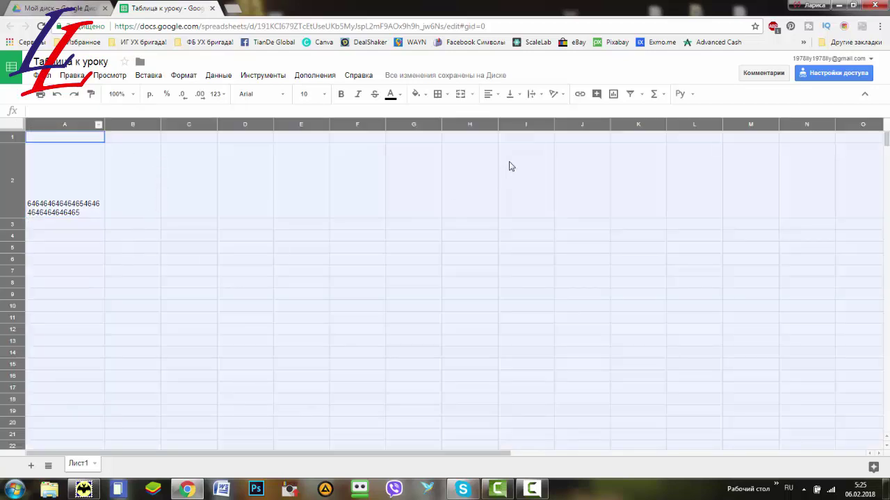
left_click(520, 97)
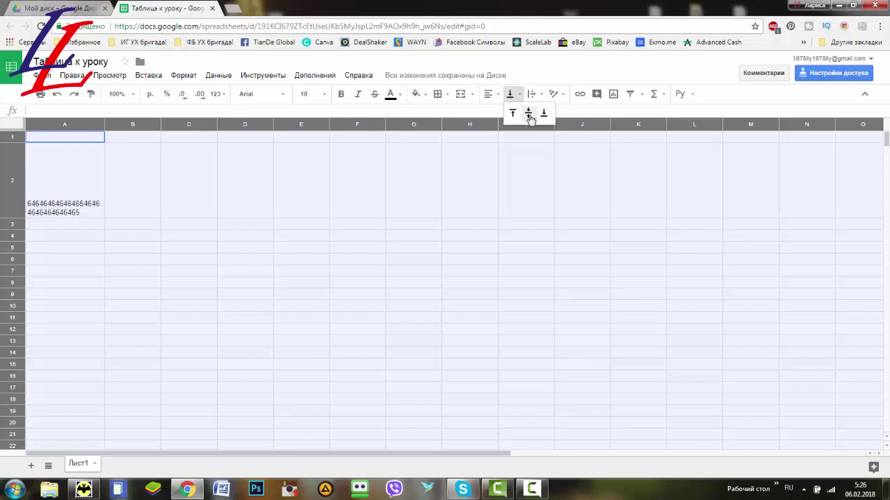
left_click(530, 119)
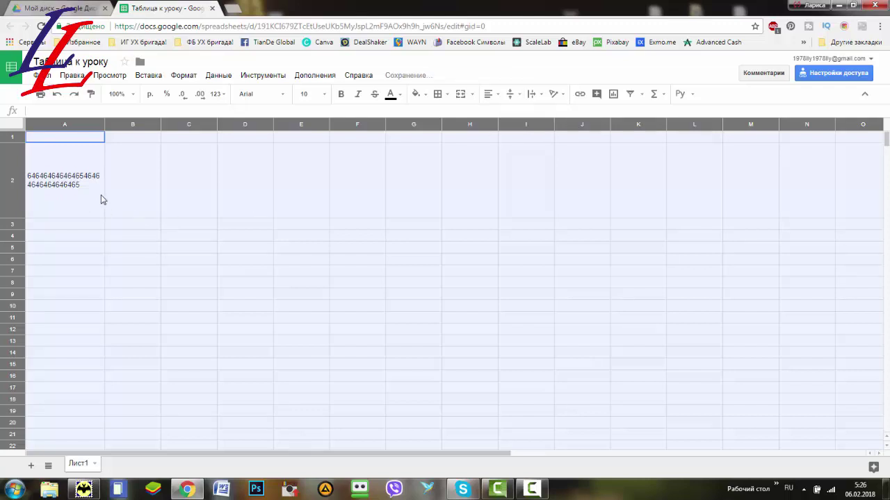
left_click(240, 198)
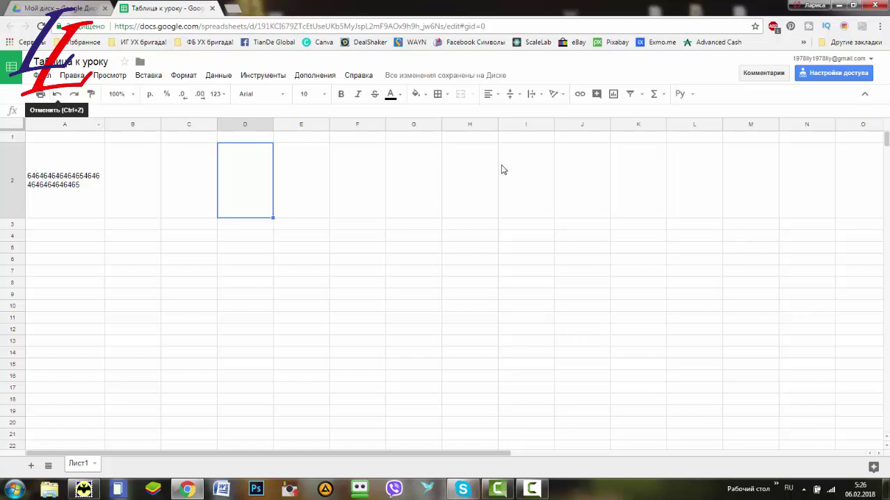
left_click(283, 98)
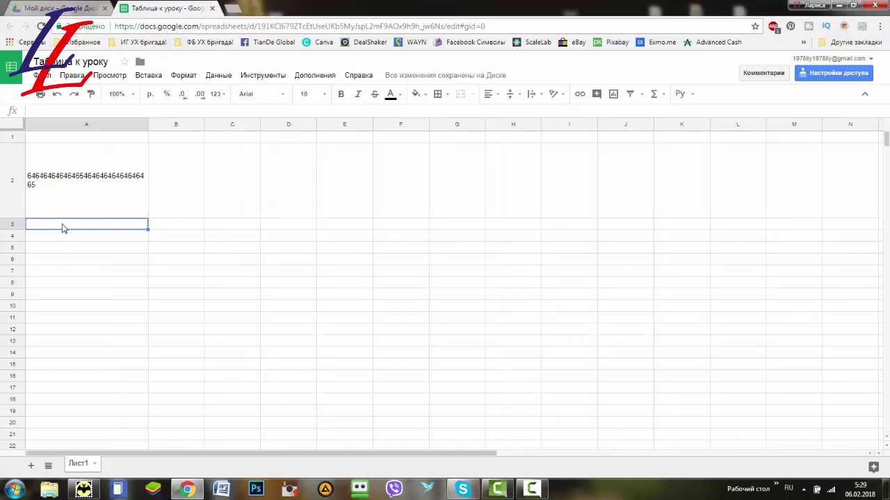
right_click(62, 228)
left_click(257, 191)
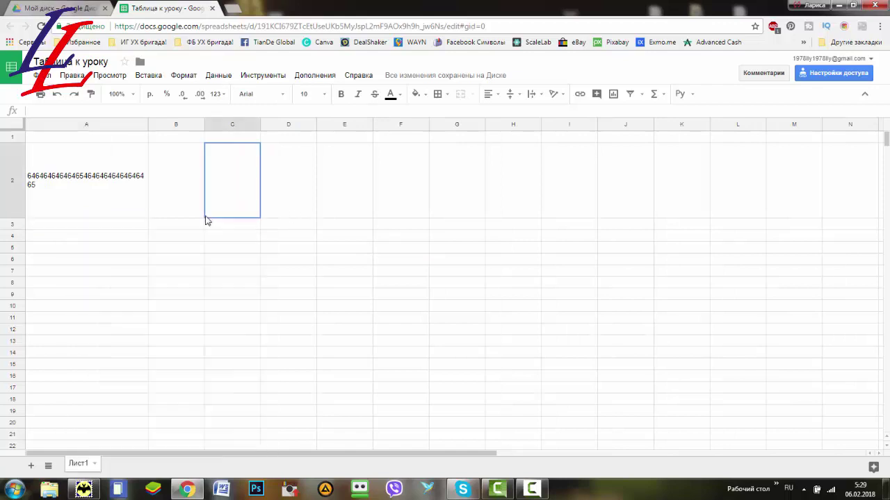
- Insert a new cell at A3, shifting the existing cells down
left_click(68, 226)
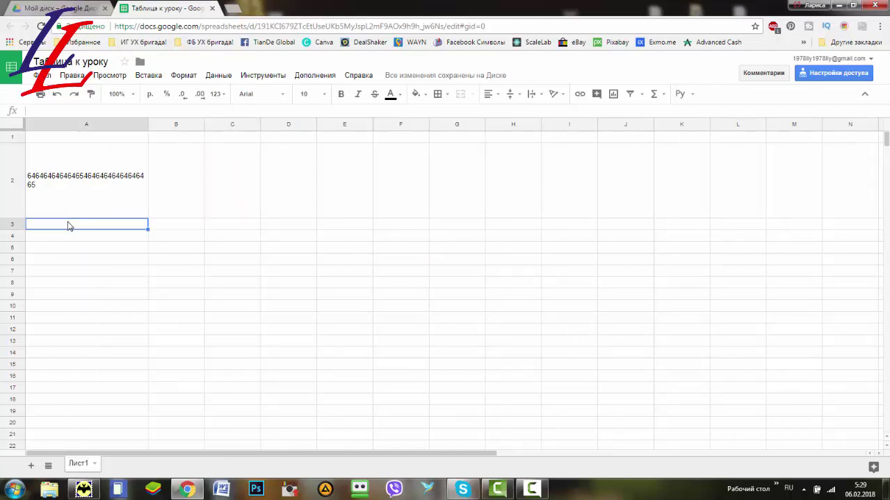
right_click(69, 226)
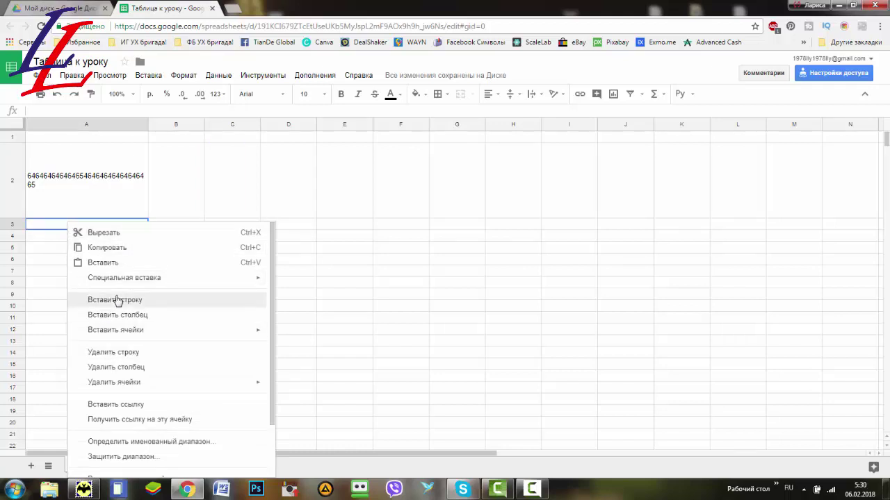
mouse_move(116, 333)
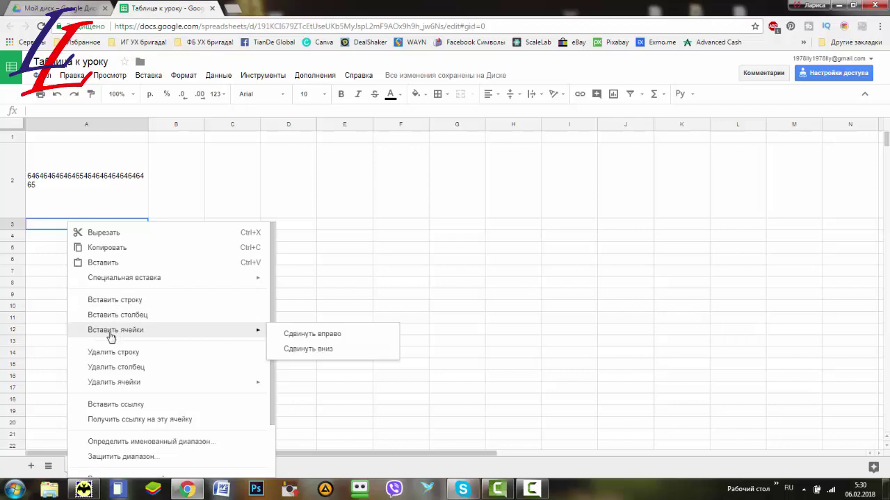
left_click(312, 349)
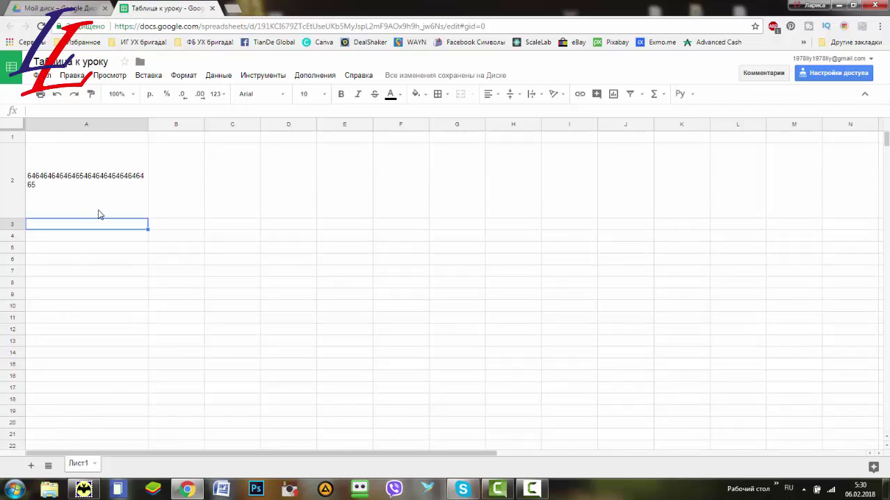
- Apply all borders to the range A2:C9
left_click_drag(57, 173, 254, 296)
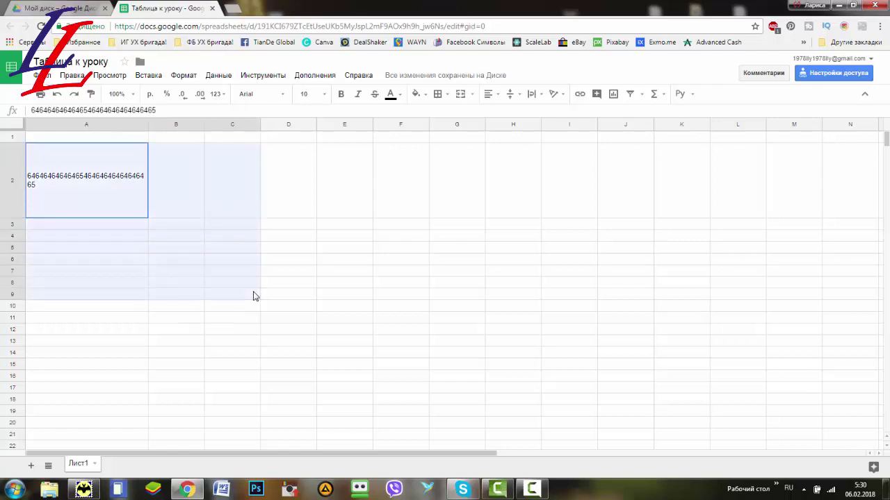
left_click(447, 95)
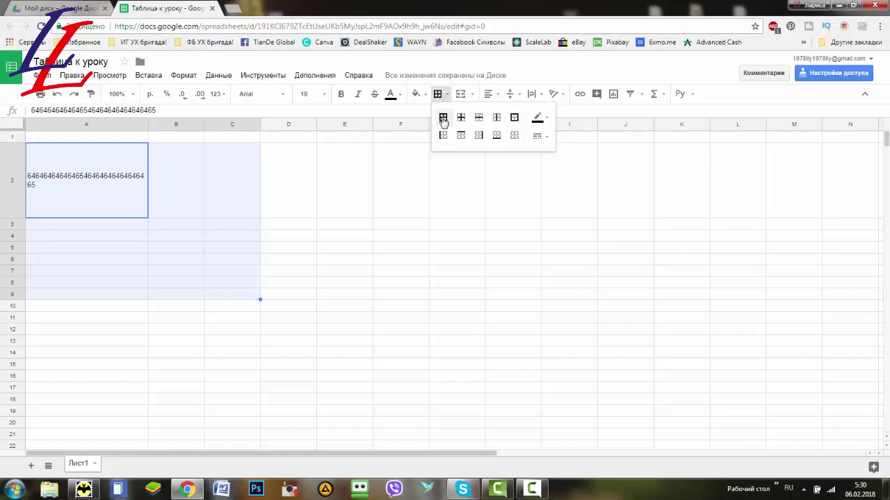
left_click(443, 119)
left_click(284, 191)
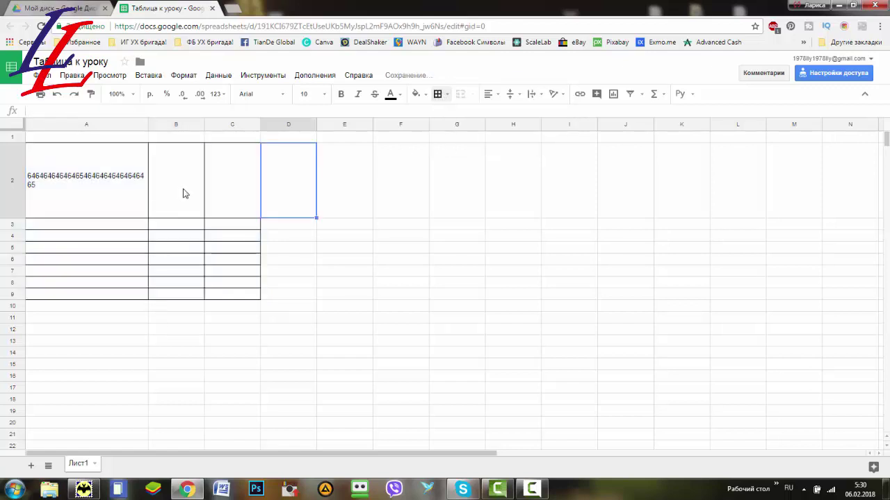
left_click(184, 193)
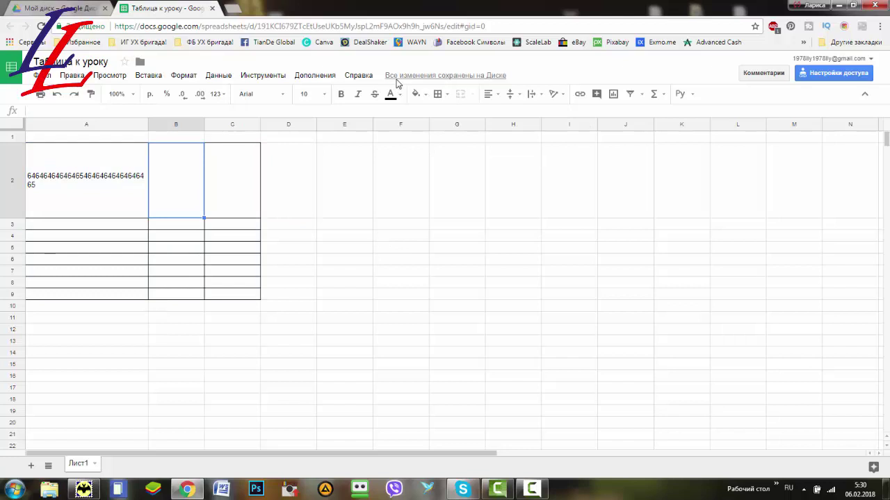